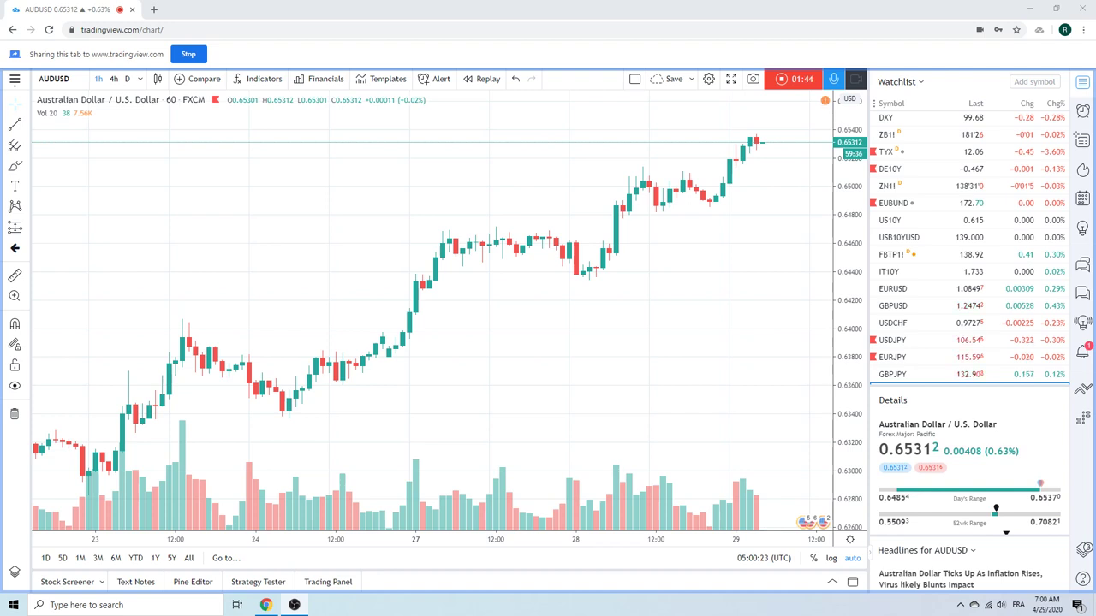
Load EURUSD from the Watchlist and zoom out to show more 1-hour candles.
scroll(950, 190, down, 3)
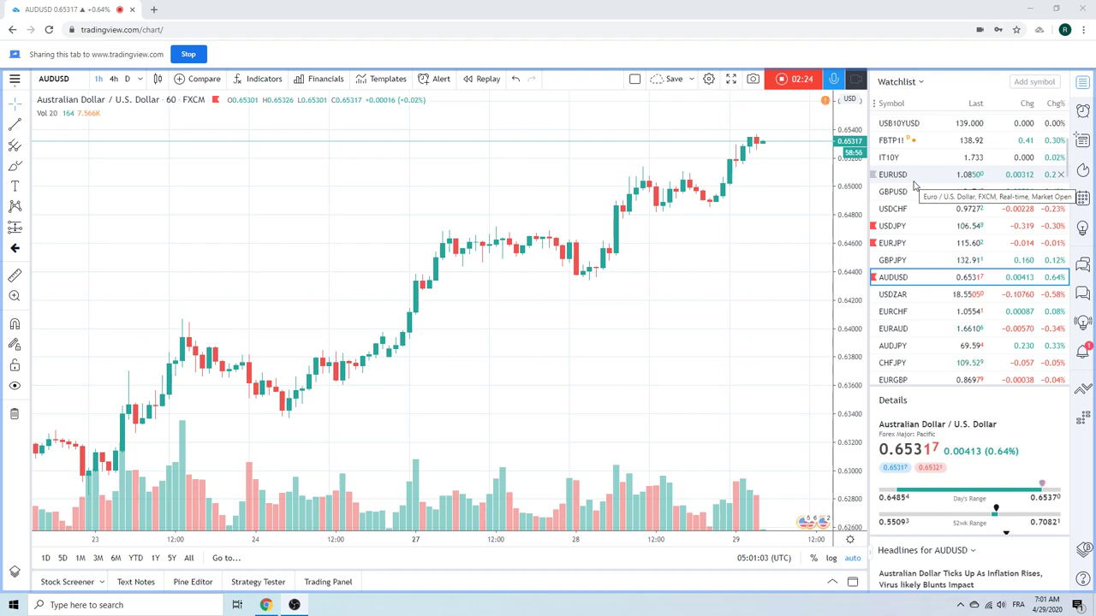
click(890, 179)
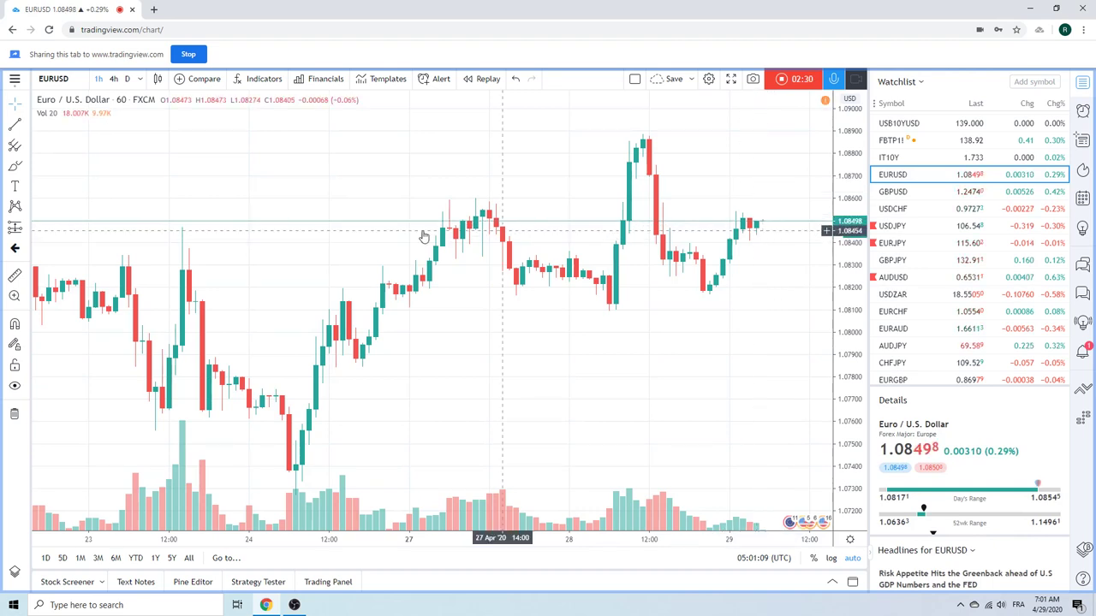
scroll(371, 159, down, 2)
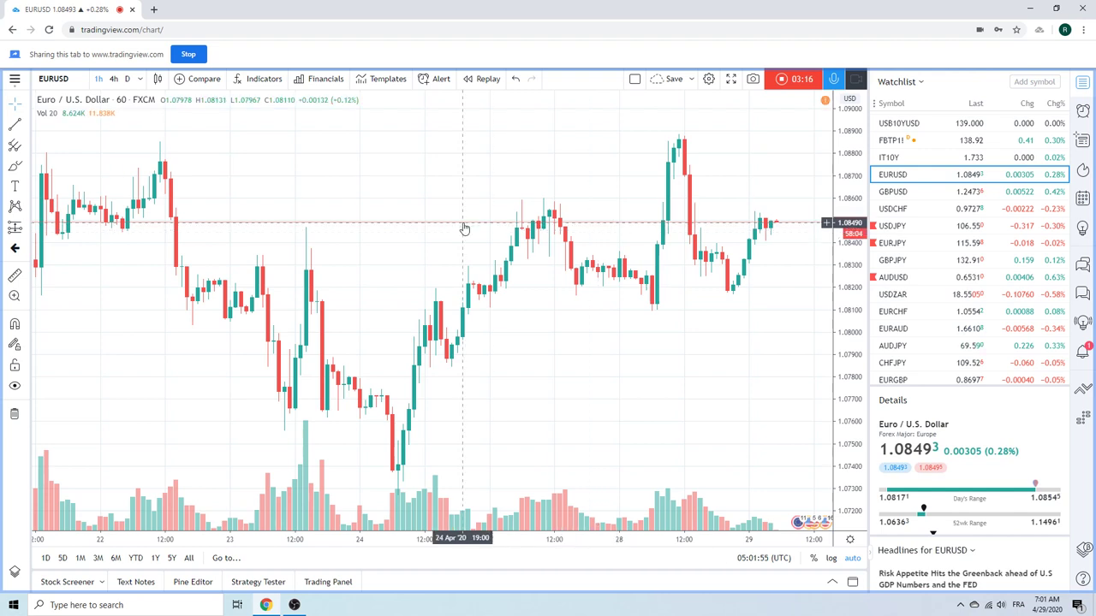
scroll(463, 230, down, 3)
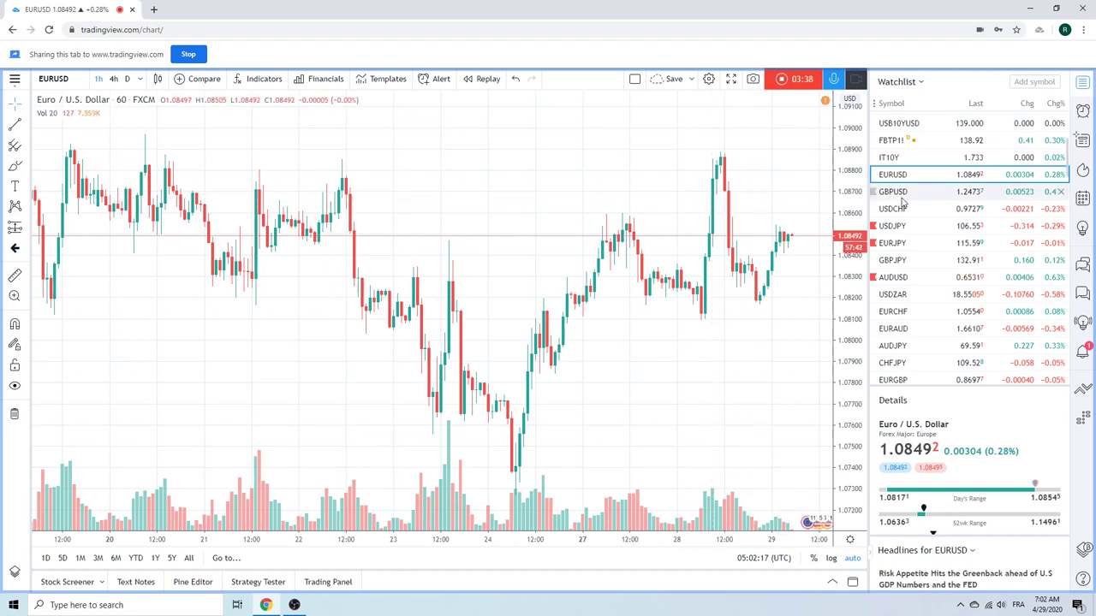
Set the chart interval to D (daily) and load GBPUSD from the Watchlist.
click(127, 78)
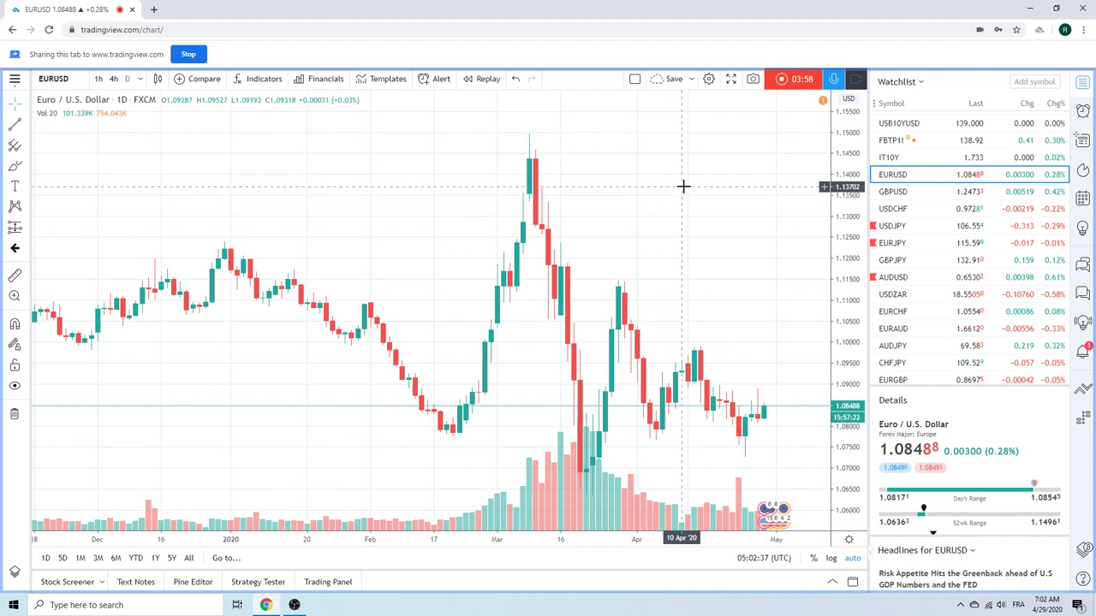
click(906, 194)
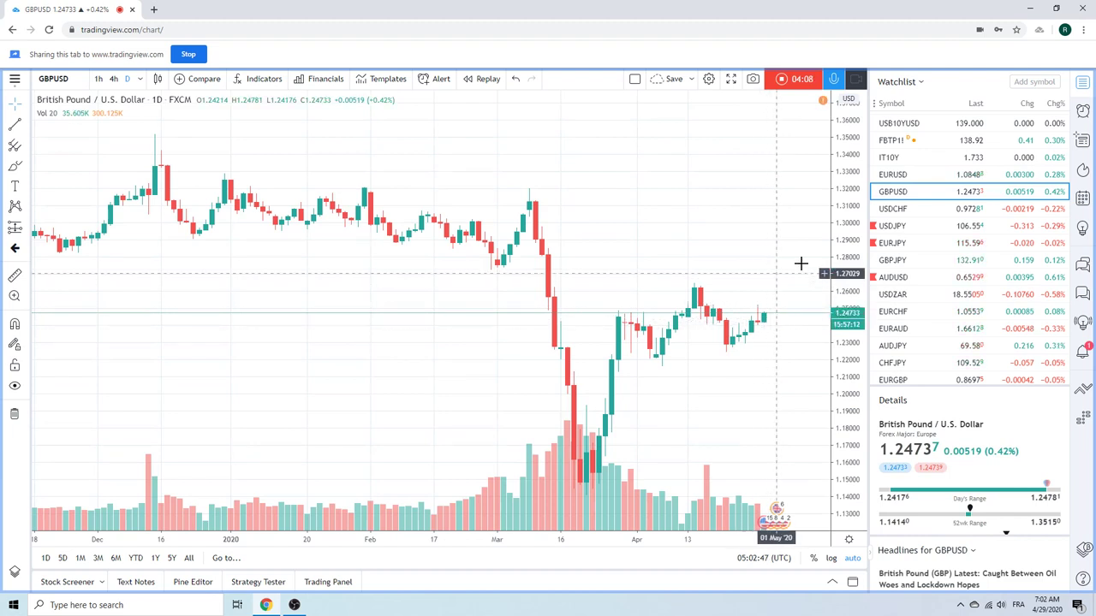
Load USDCHF from the Watchlist on daily candles.
click(894, 211)
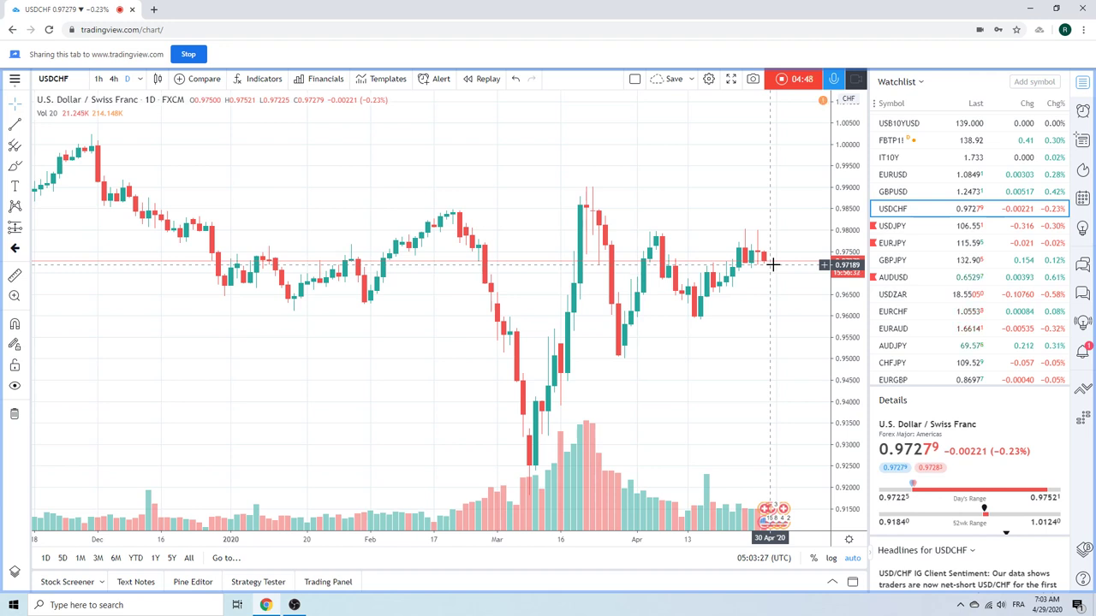
Load USDJPY from the Watchlist on daily candles.
click(895, 226)
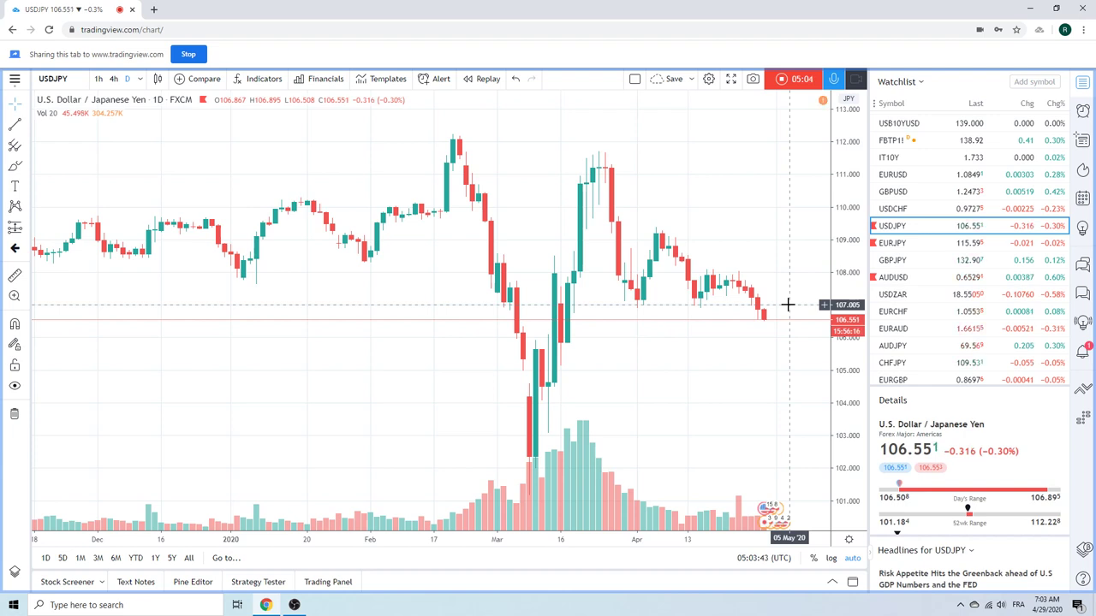
click(98, 78)
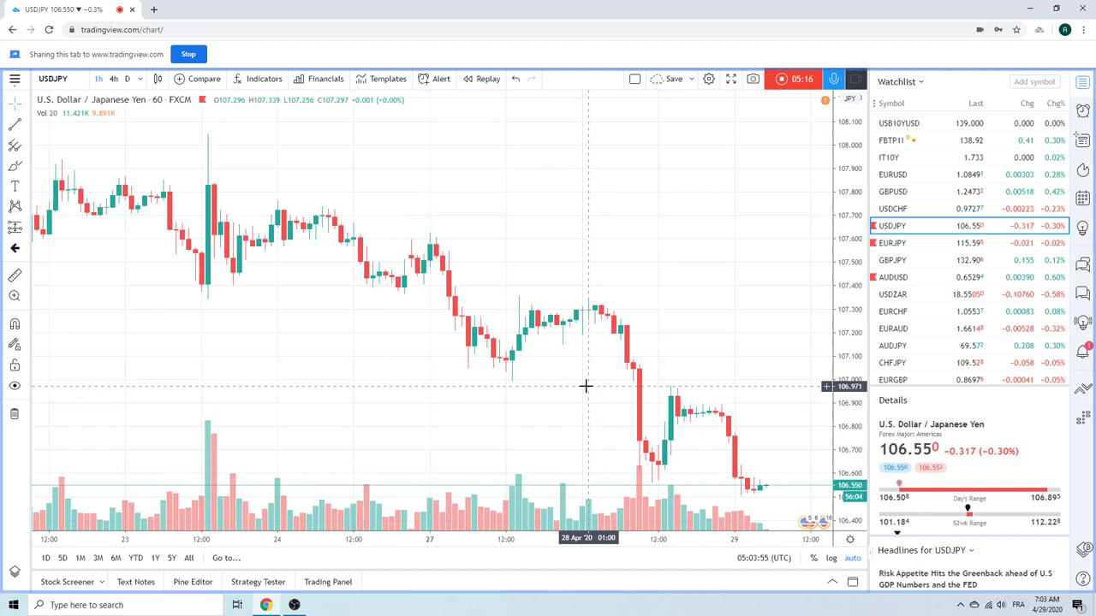
click(127, 77)
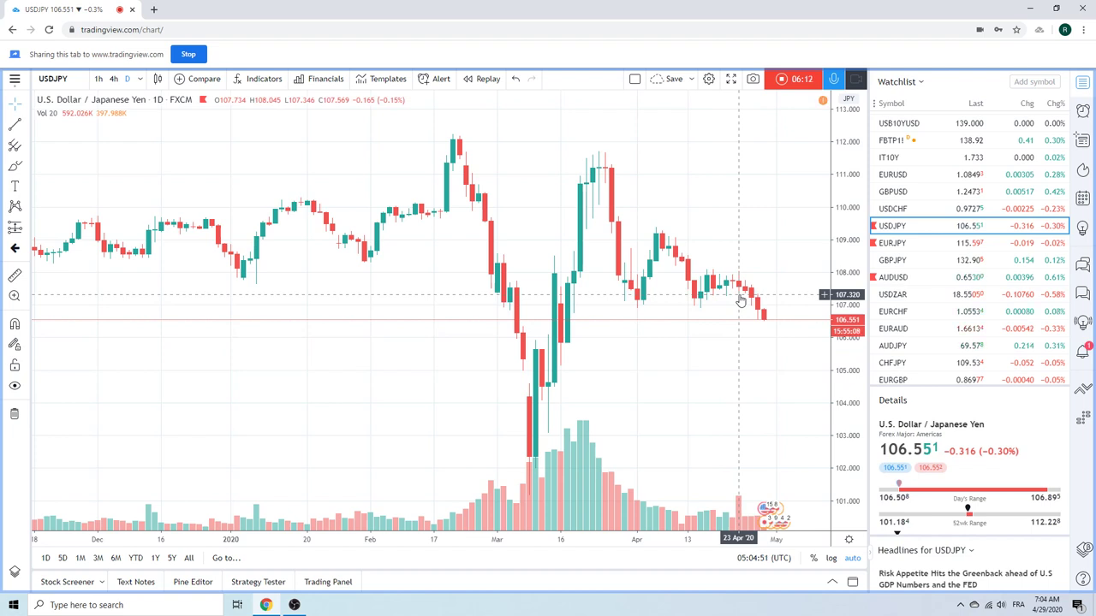
Load EURJPY and review its long-term history on 1-month candles.
click(897, 243)
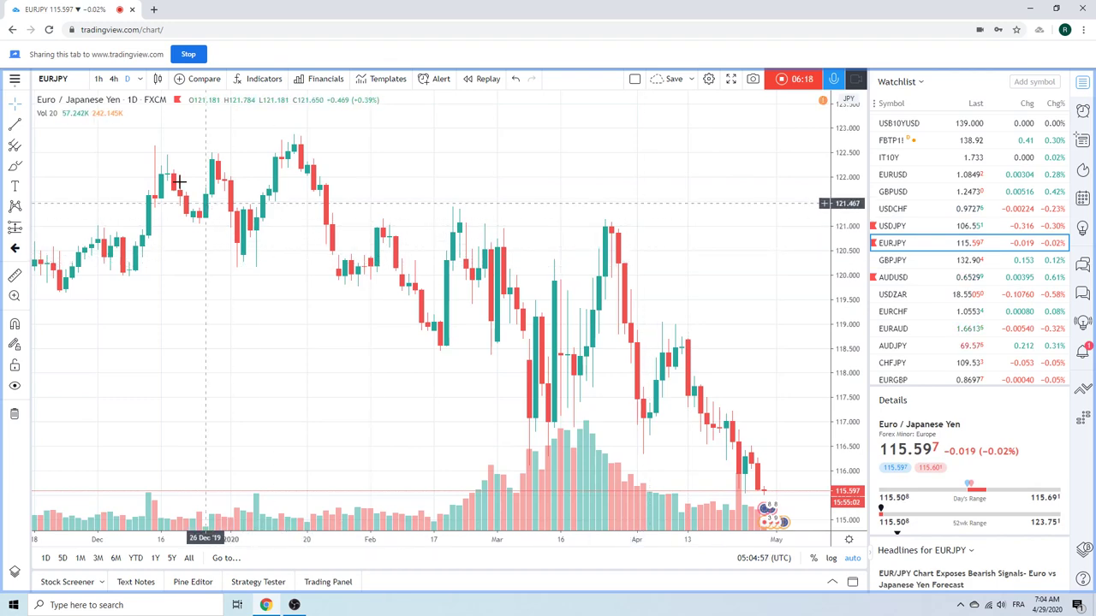
click(140, 79)
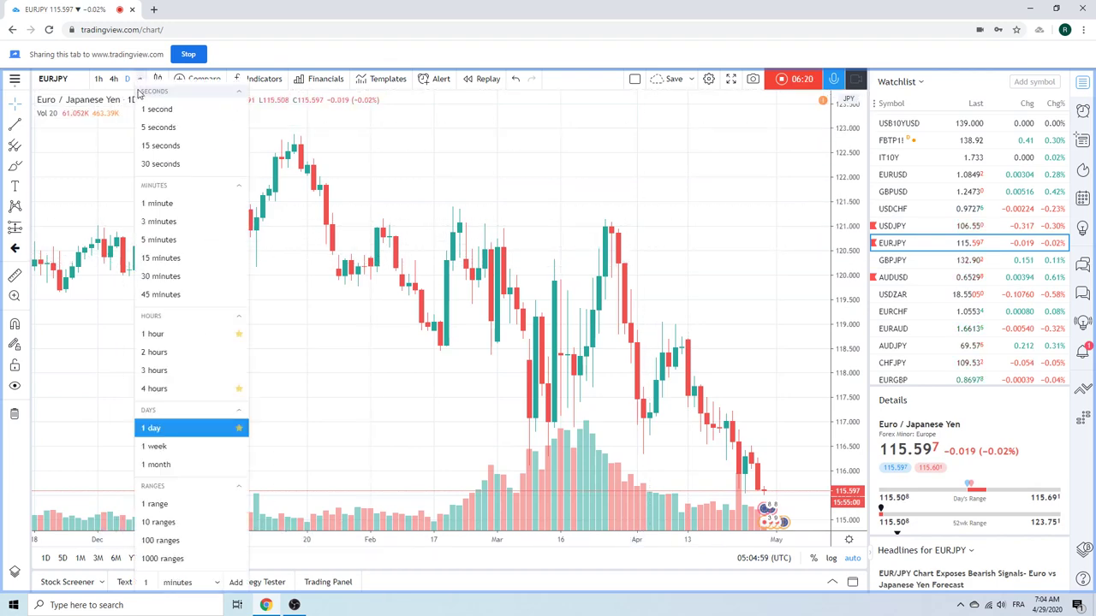
click(155, 464)
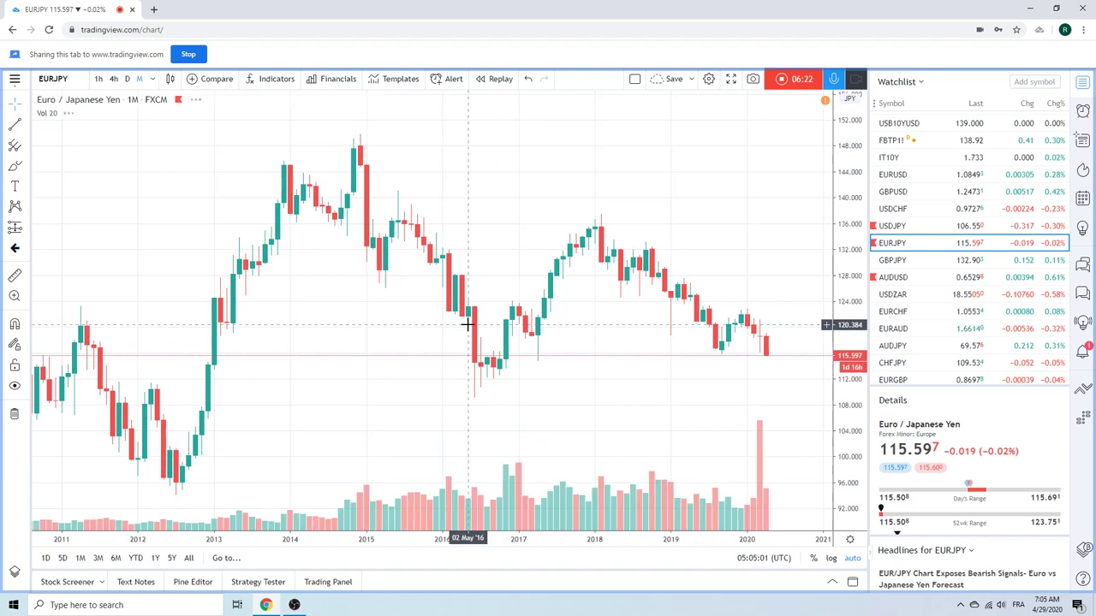
scroll(467, 323, up, 3)
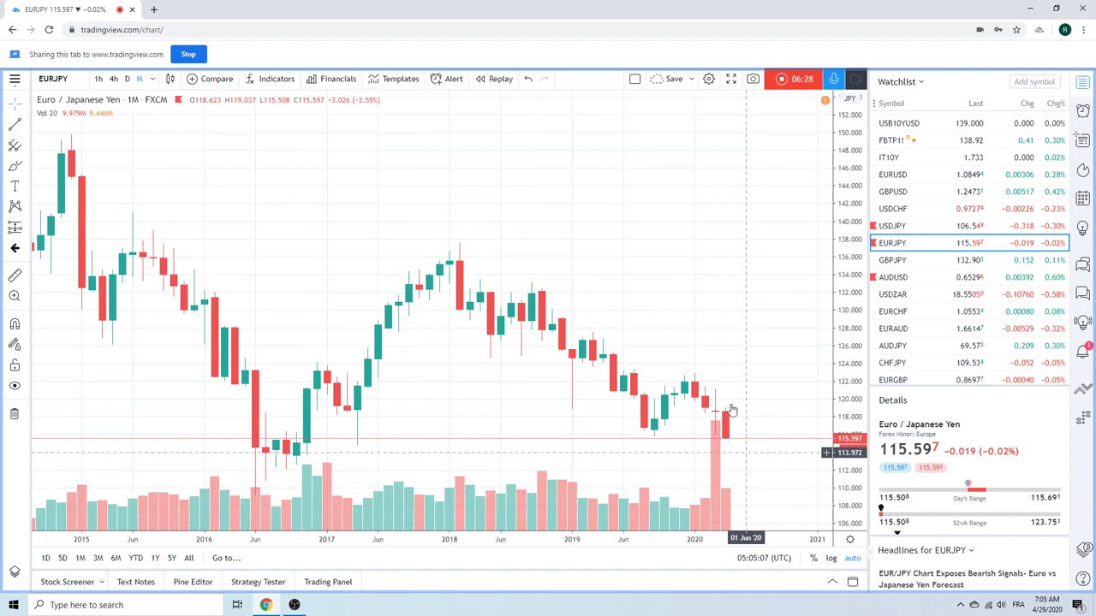
scroll(678, 265, down, 3)
scroll(678, 267, down, 3)
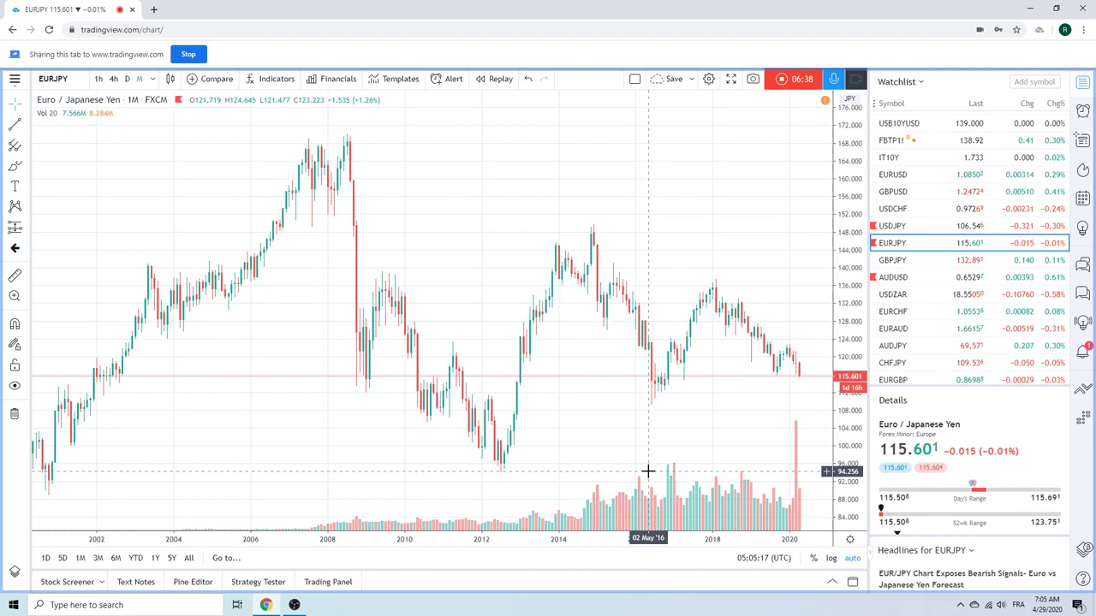
scroll(559, 431, up, 3)
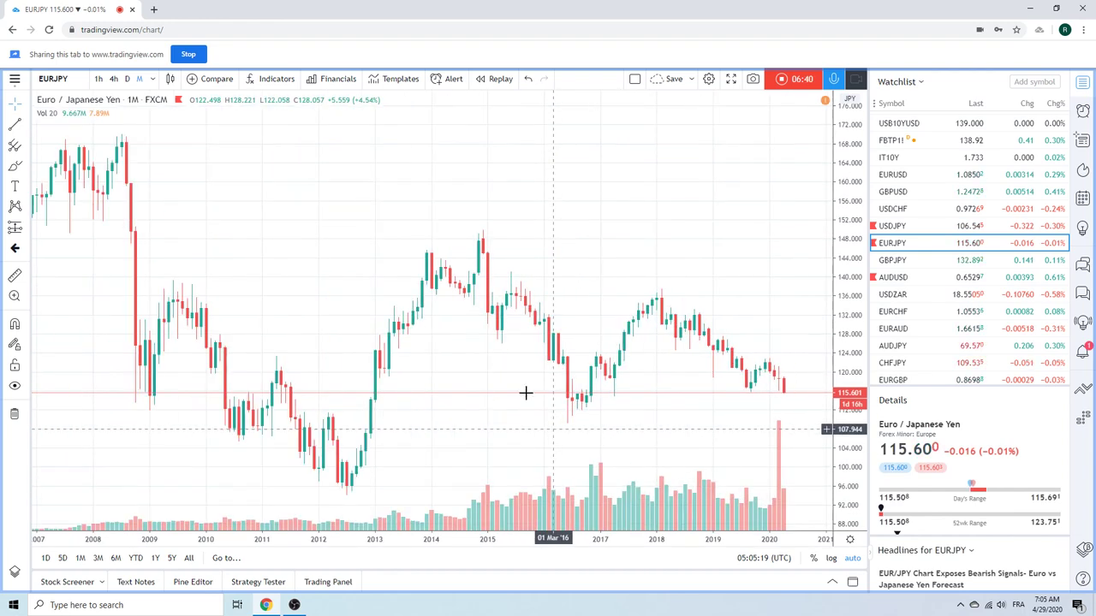
Return the EURJPY chart to the D (daily) interval.
click(127, 79)
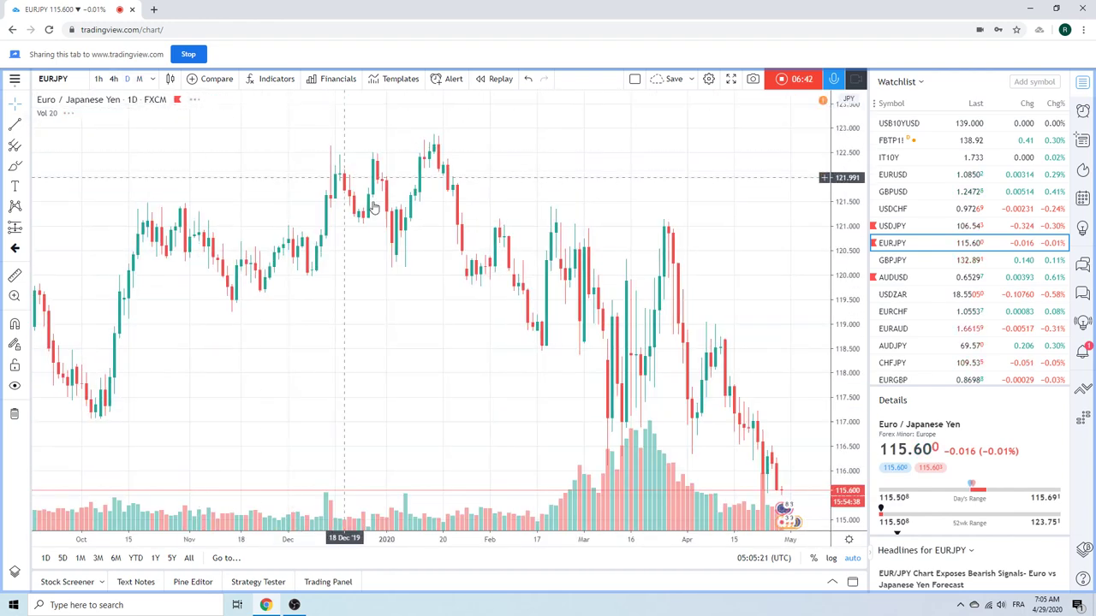
scroll(379, 208, up, 5)
scroll(455, 190, down, 2)
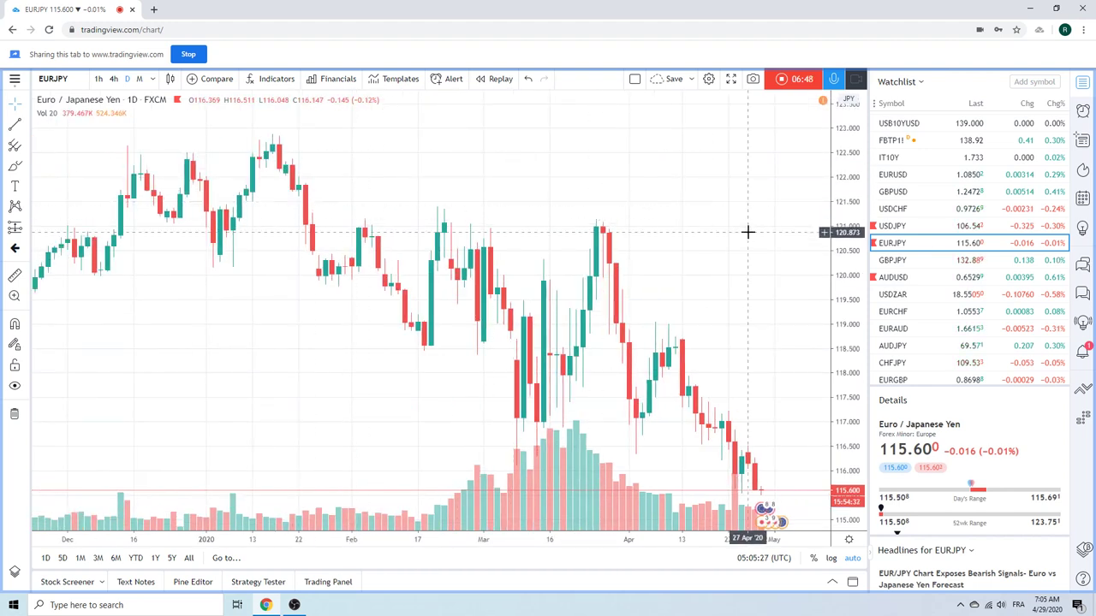
Load GBPJPY from the Watchlist on daily candles.
click(899, 263)
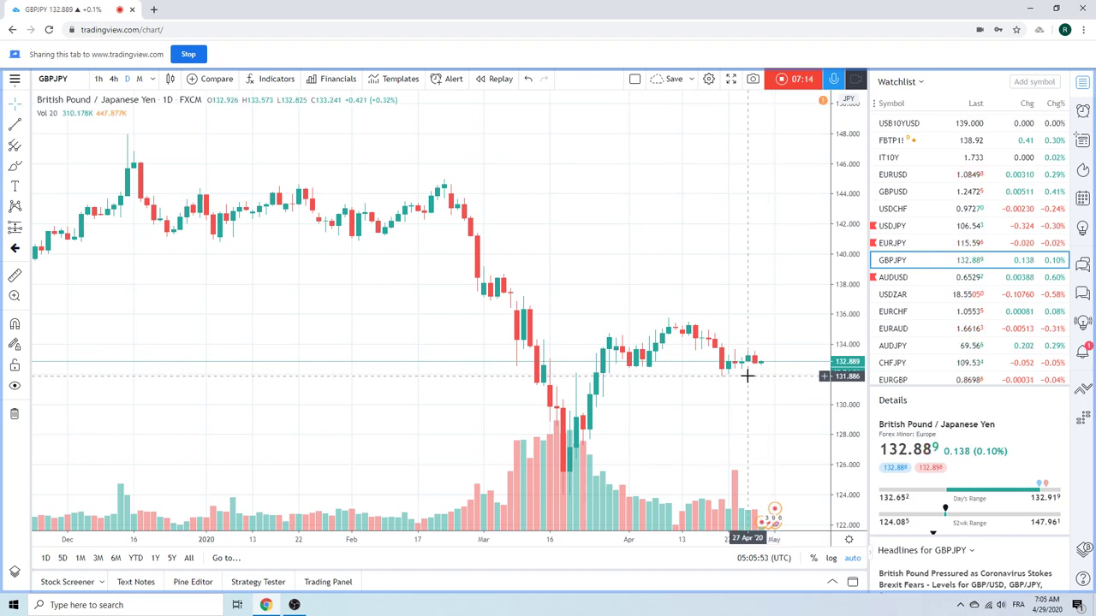
Load AUDUSD from the Watchlist to show its daily chart.
click(893, 276)
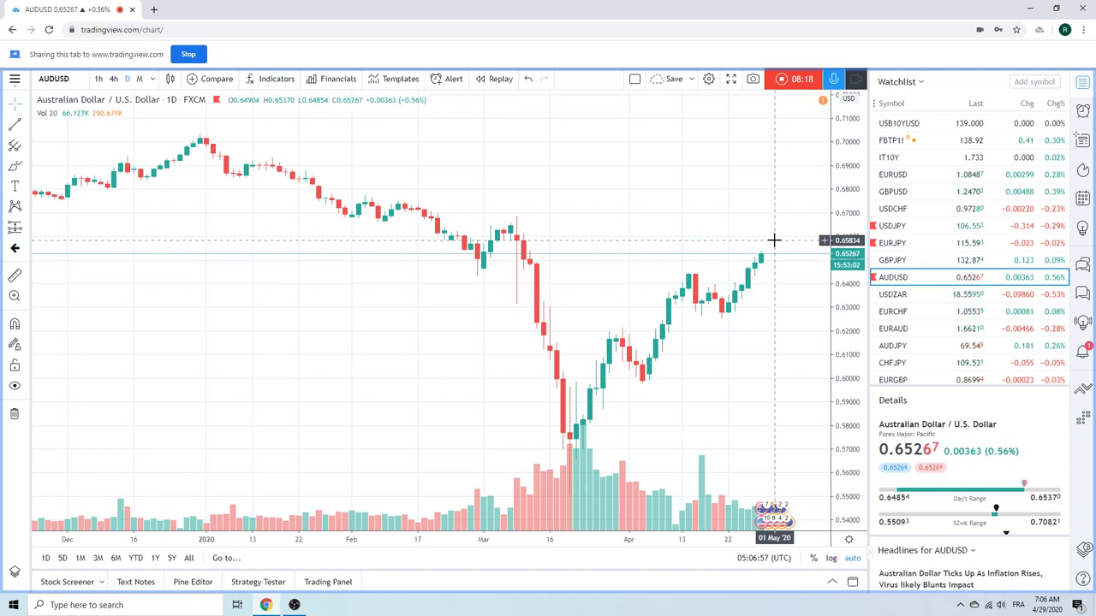
Load USDZAR daily candles and zoom out the time axis back to October.
click(897, 295)
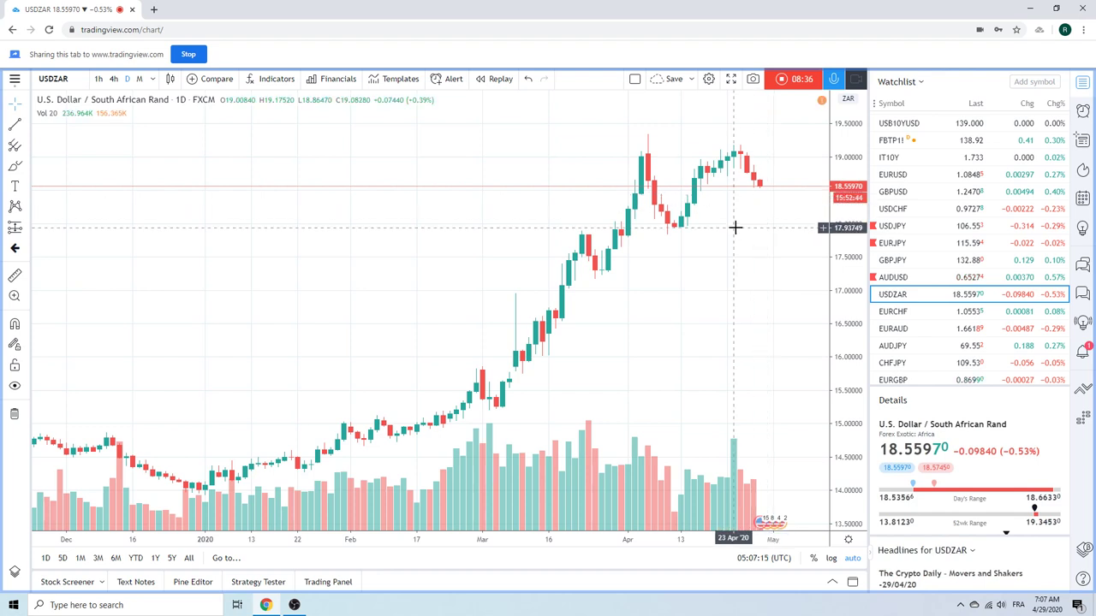
scroll(736, 228, down, 2)
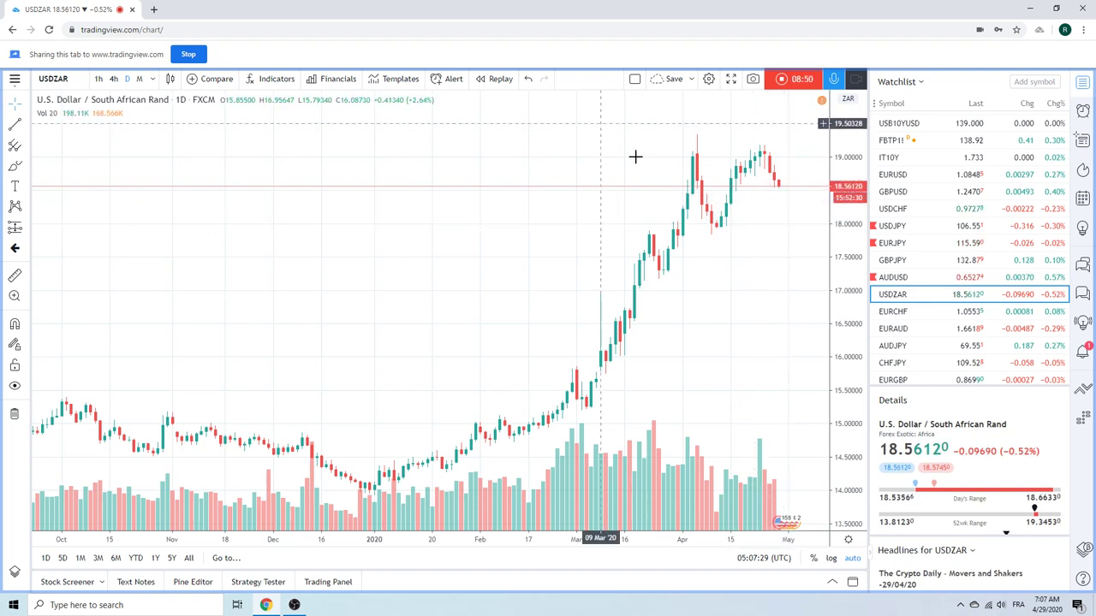
Load EURCHF daily candles, zooming out and back in to review them.
click(894, 313)
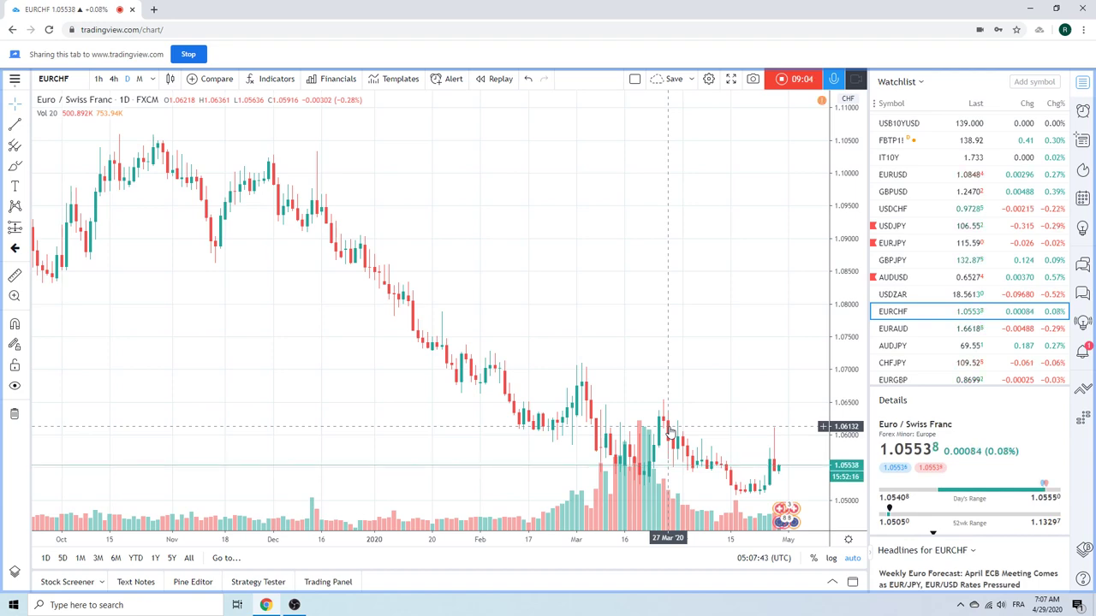
scroll(707, 387, down, 2)
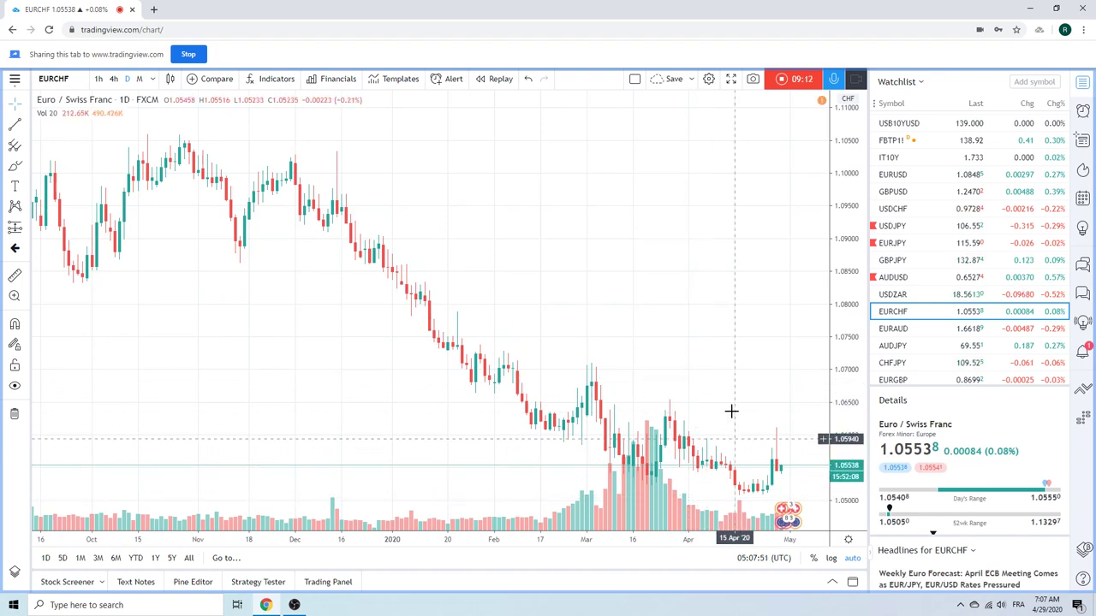
scroll(714, 368, down, 1)
scroll(714, 359, up, 1)
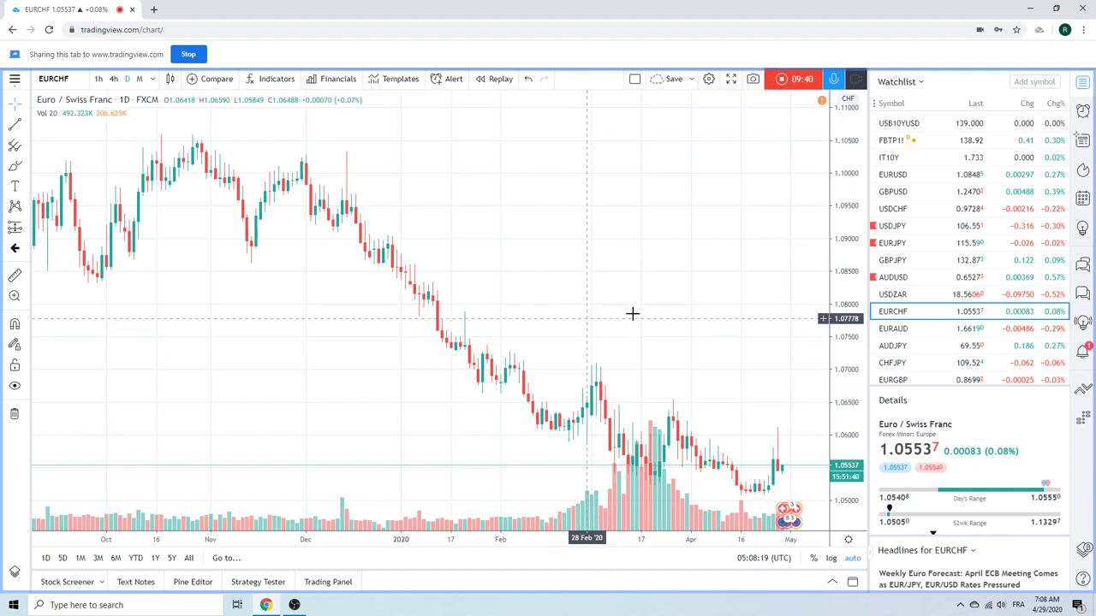
Load AUDJPY from the Watchlist on daily candles.
click(892, 346)
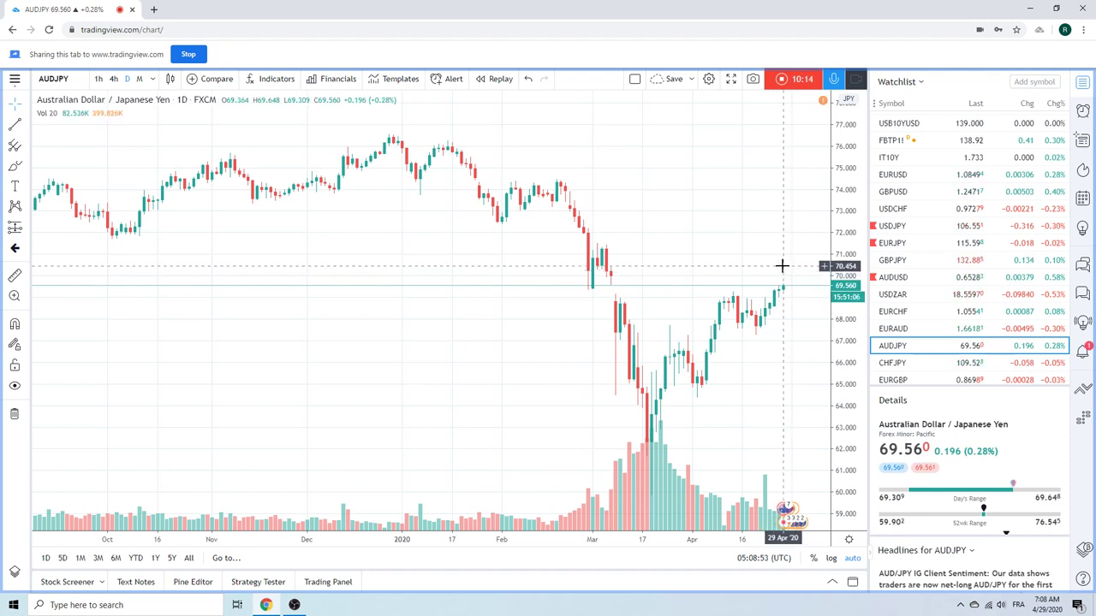
Load the USDCAD daily chart from the Watchlist, then Gold Futures GC1! at 1725.2.
scroll(925, 274, down, 3)
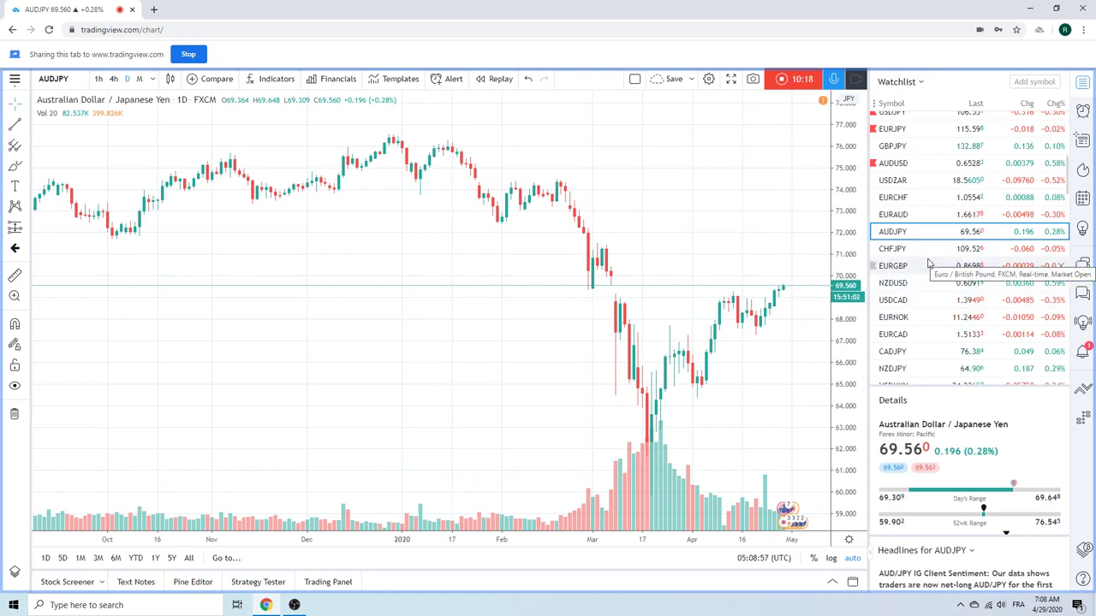
click(918, 299)
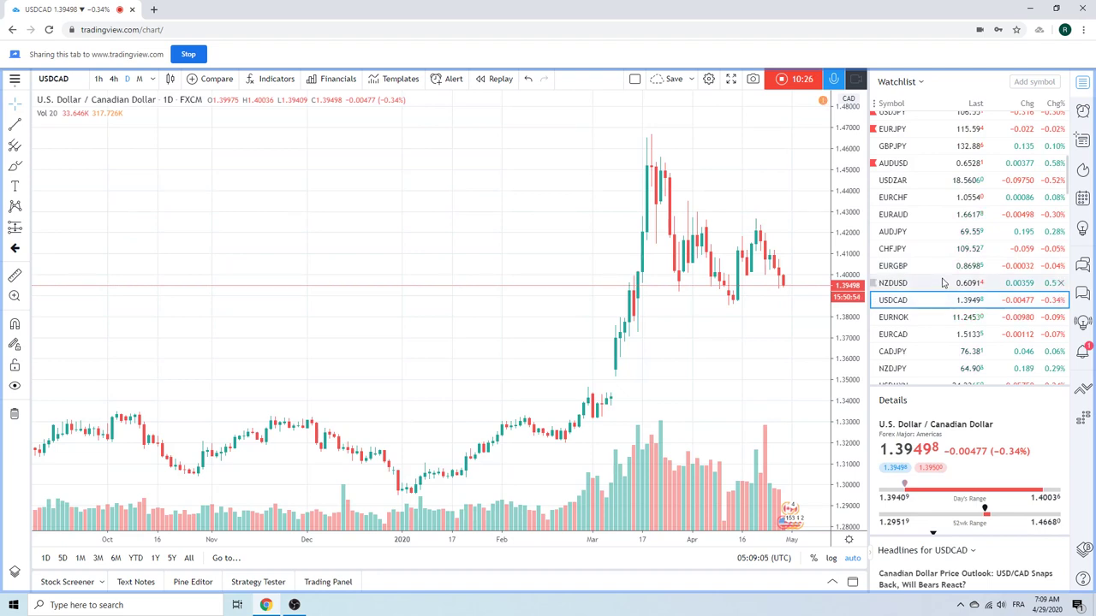
scroll(946, 257, down, 2)
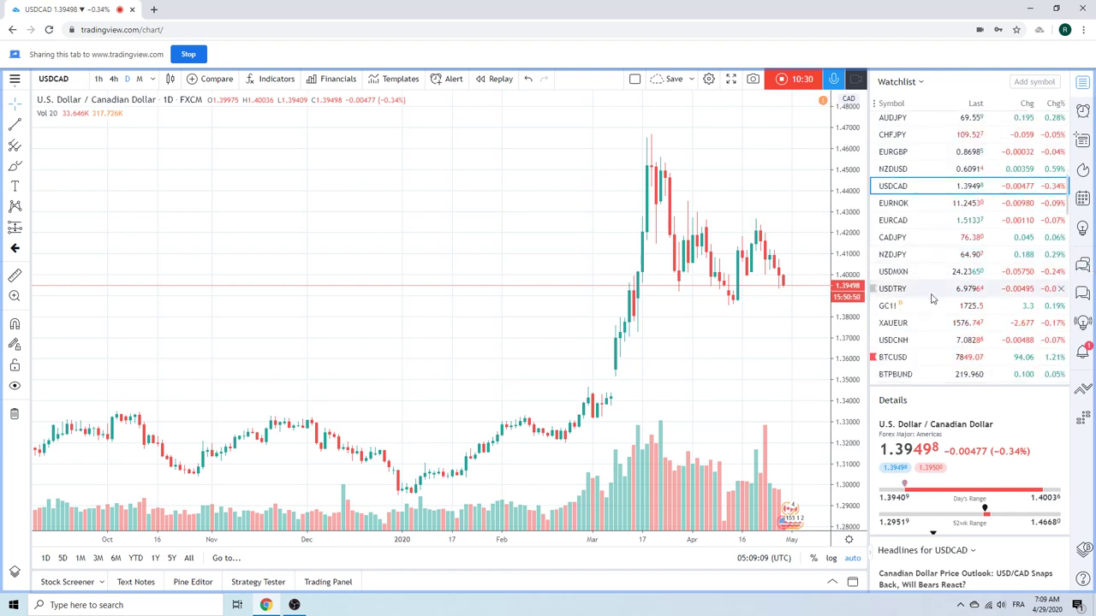
click(928, 310)
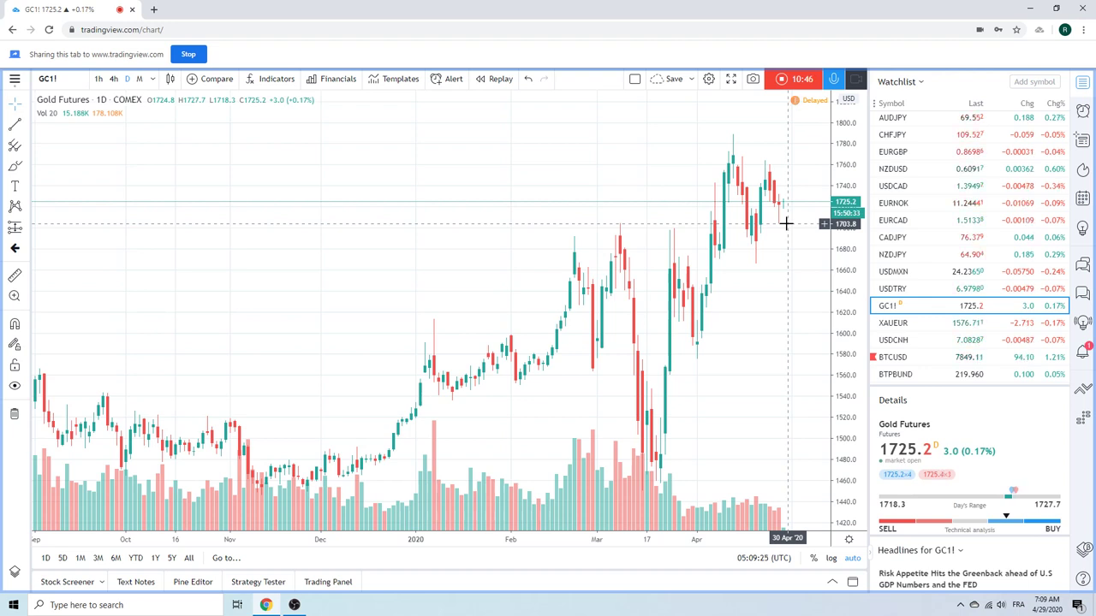
scroll(922, 226, down, 3)
scroll(928, 214, down, 5)
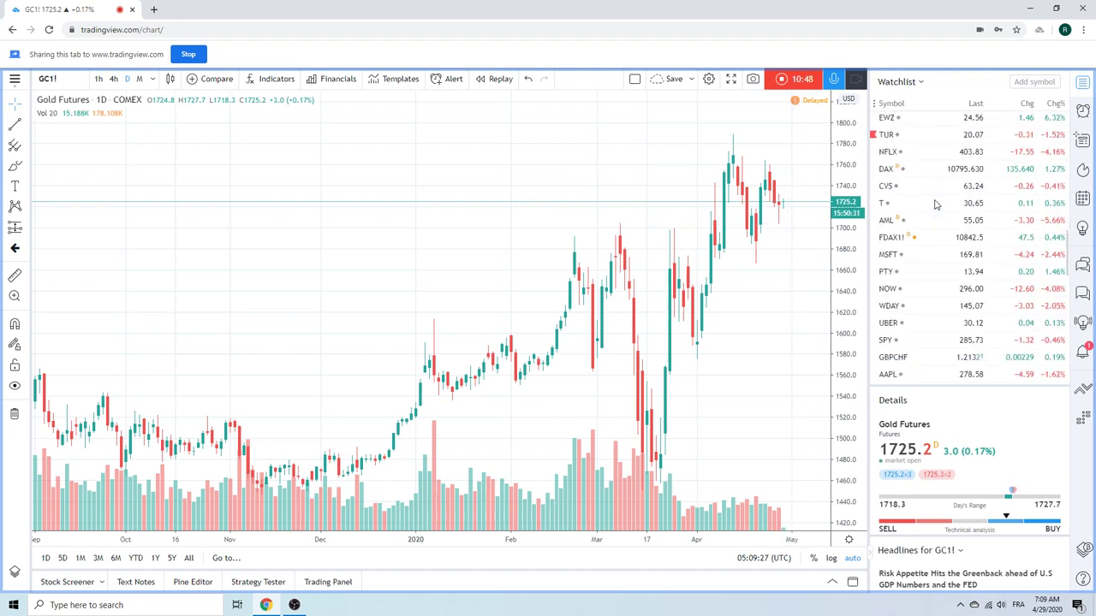
scroll(935, 203, down, 2)
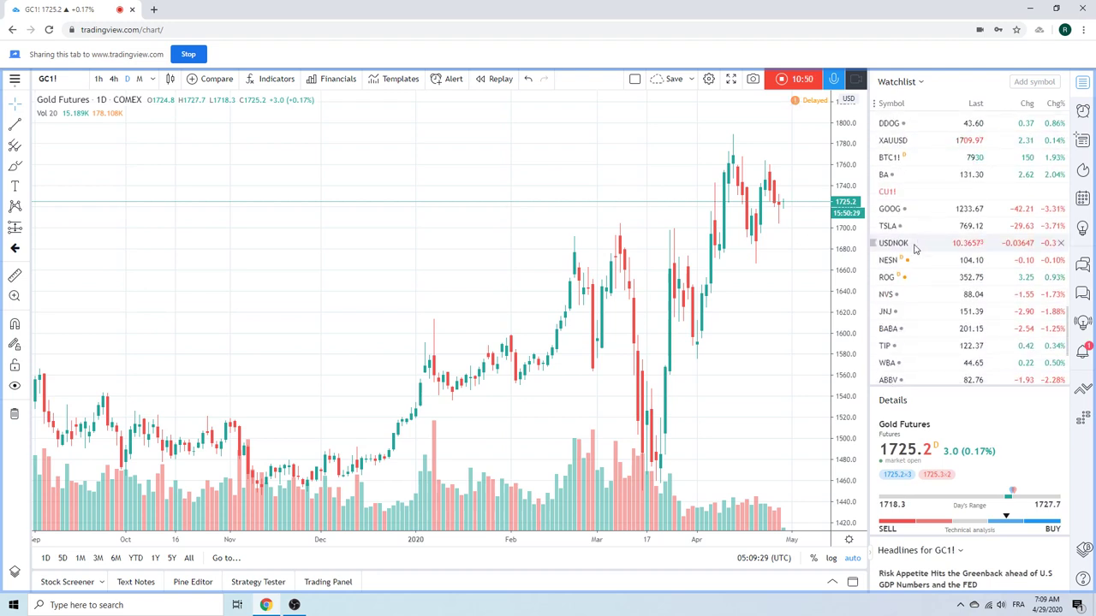
Load the USDNOK daily chart from the Watchlist, then scroll the list back up.
click(931, 243)
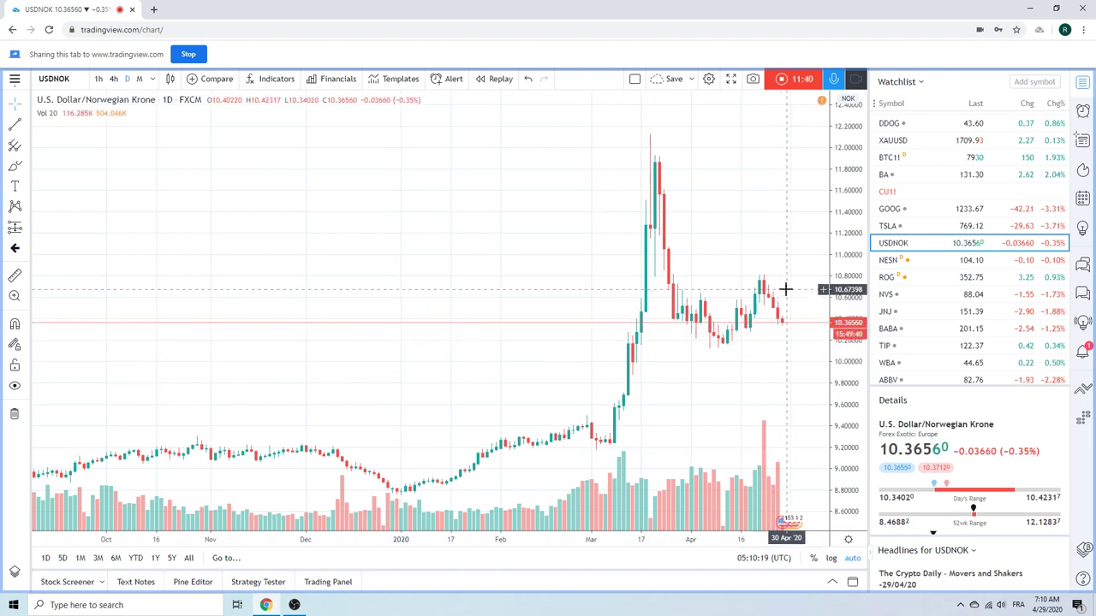
scroll(950, 268, down, 10)
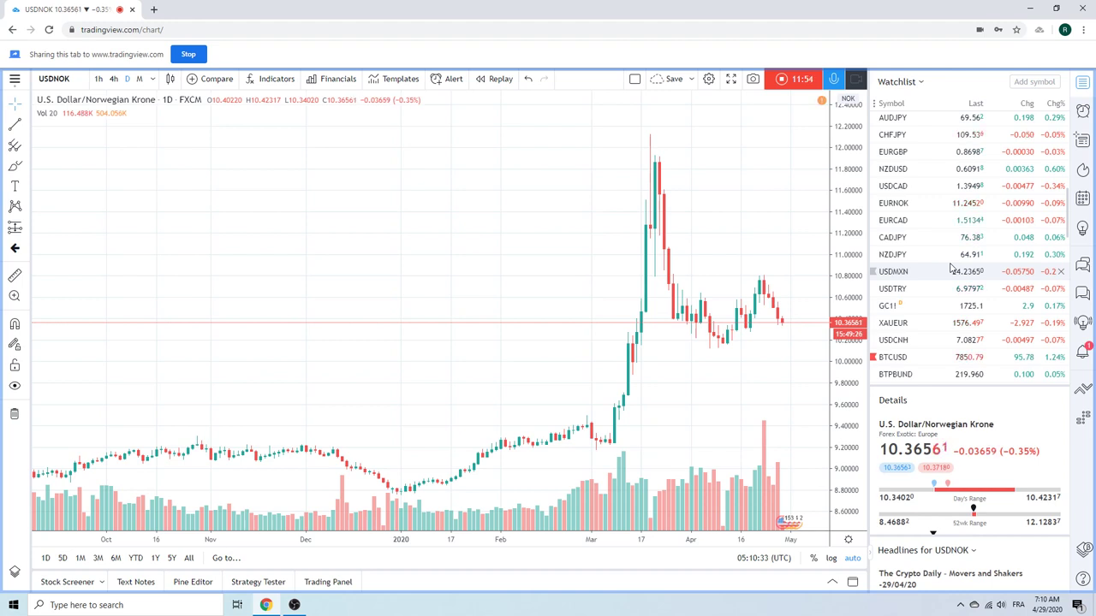
scroll(976, 270, up, 3)
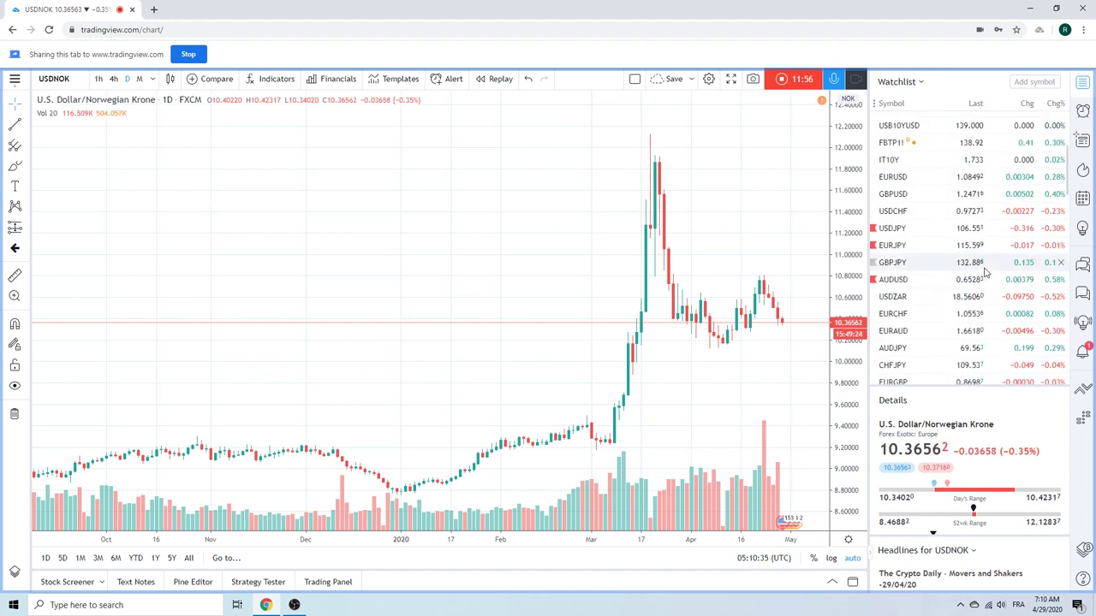
scroll(985, 272, up, 3)
Show the ES1! S&P 500 E-mini Futures daily chart at 2901.00 (+1.18%).
click(916, 128)
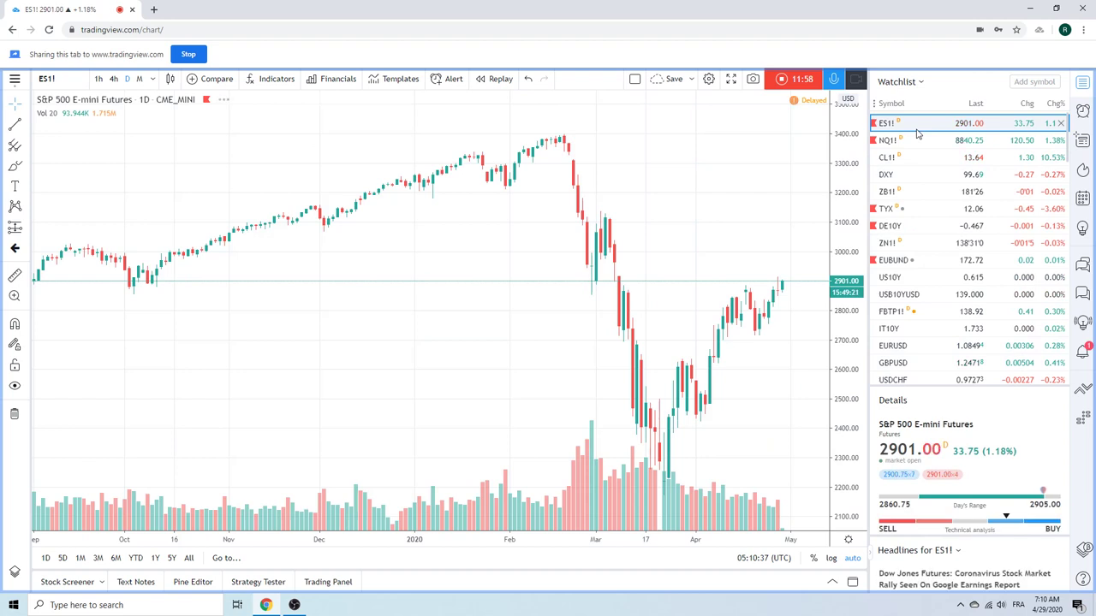